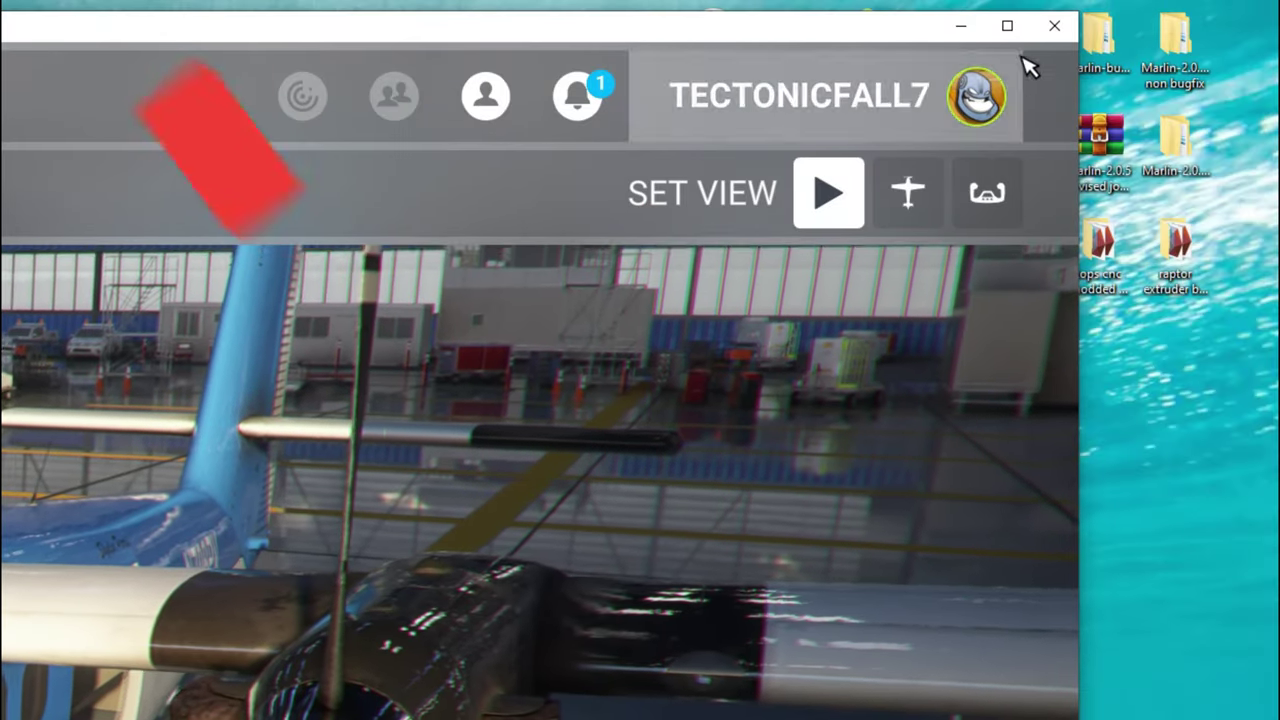
Step: Close the flight simulator window and bring the browser with the OpenXR Toolkit page fully into view on the desktop
{"action": "left_click", "coordinate": [1052, 25]}
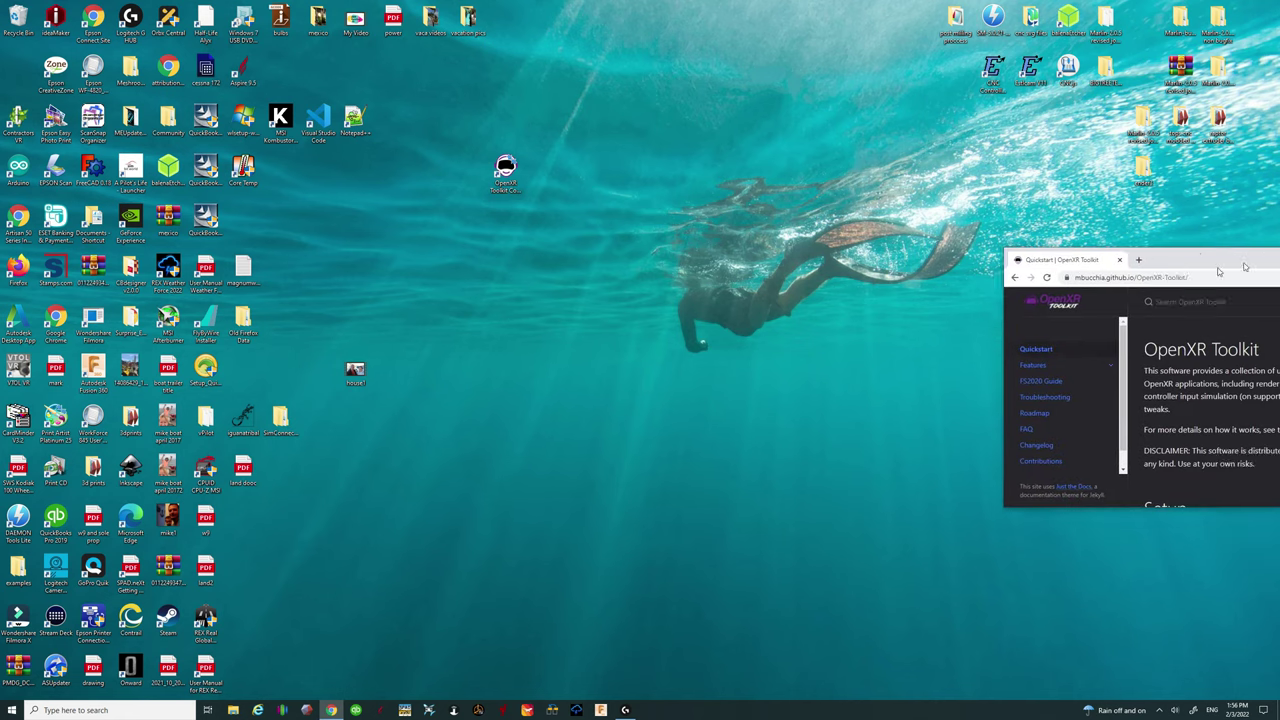
{"action": "left_click_drag", "start_coordinate": [1242, 262], "coordinate": [732, 100]}
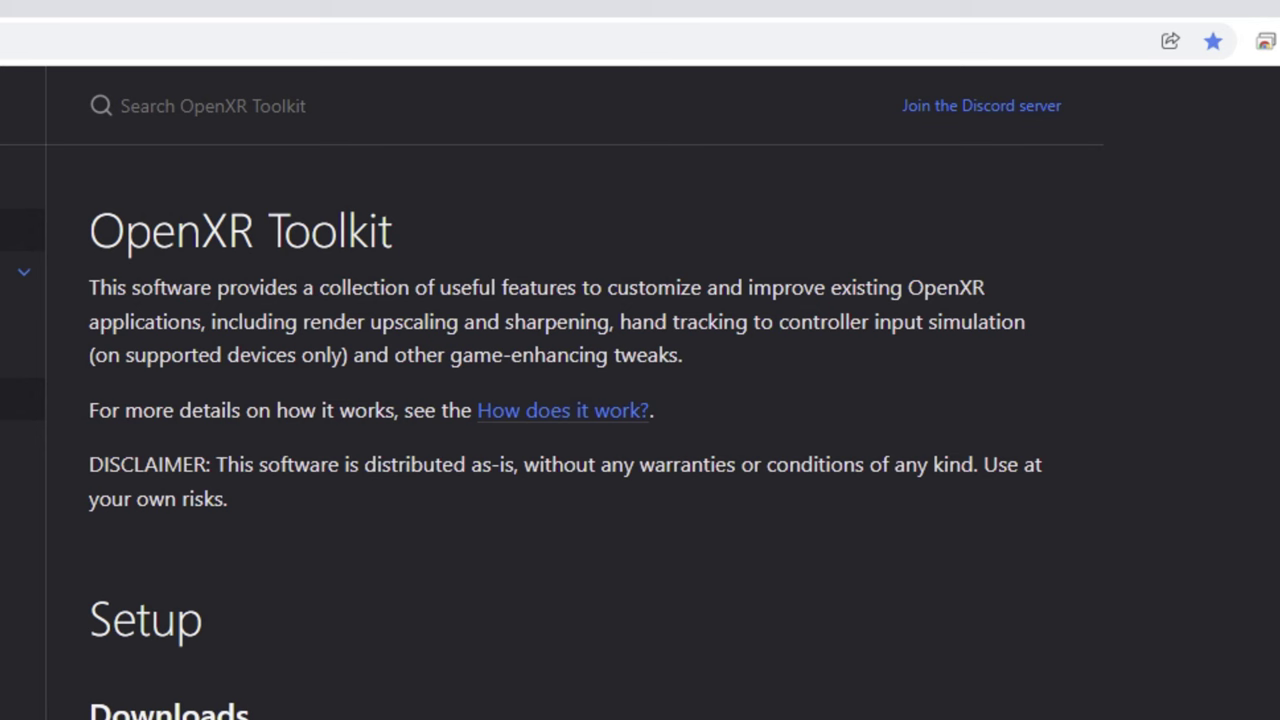
Step: Examine the feature statuses and planned releases on the OpenXR Toolkit Roadmap page, and return to the Quickstart page
{"action": "left_click", "coordinate": [340, 328]}
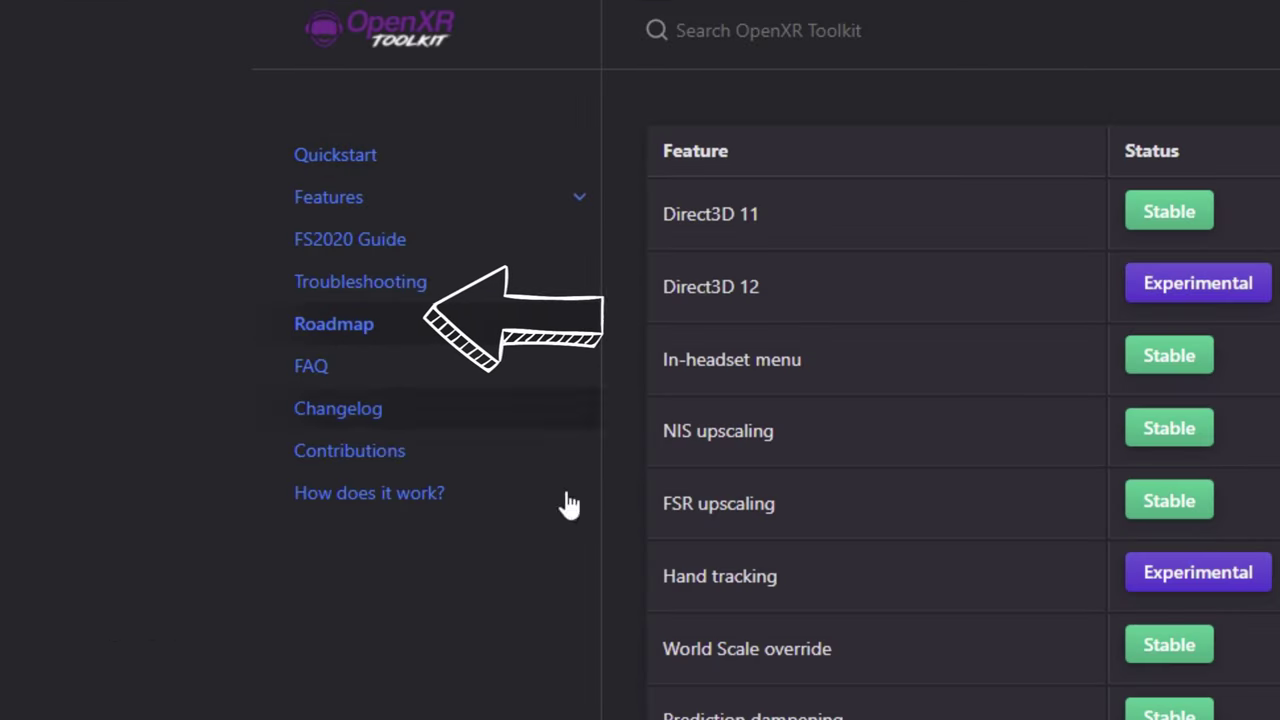
{"action": "scroll", "coordinate": [961, 352], "scroll_direction": "down", "scroll_amount": 6}
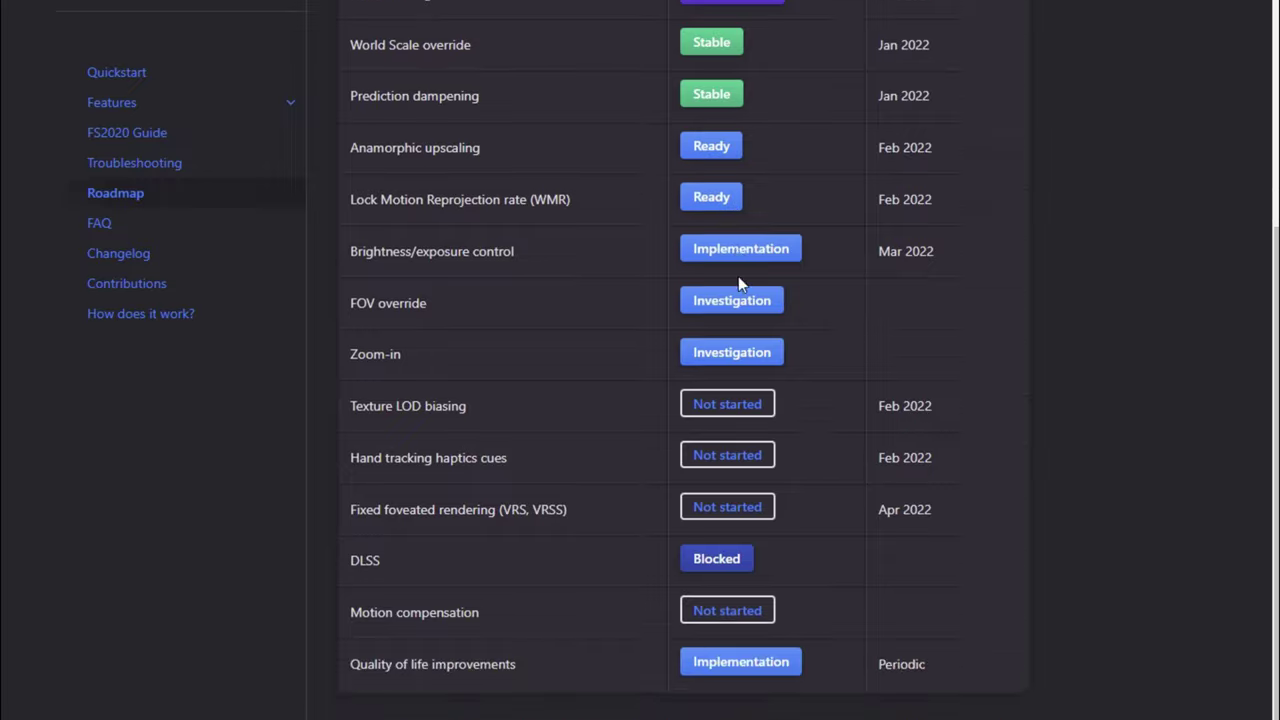
{"action": "scroll", "coordinate": [783, 322], "scroll_direction": "up", "scroll_amount": 4}
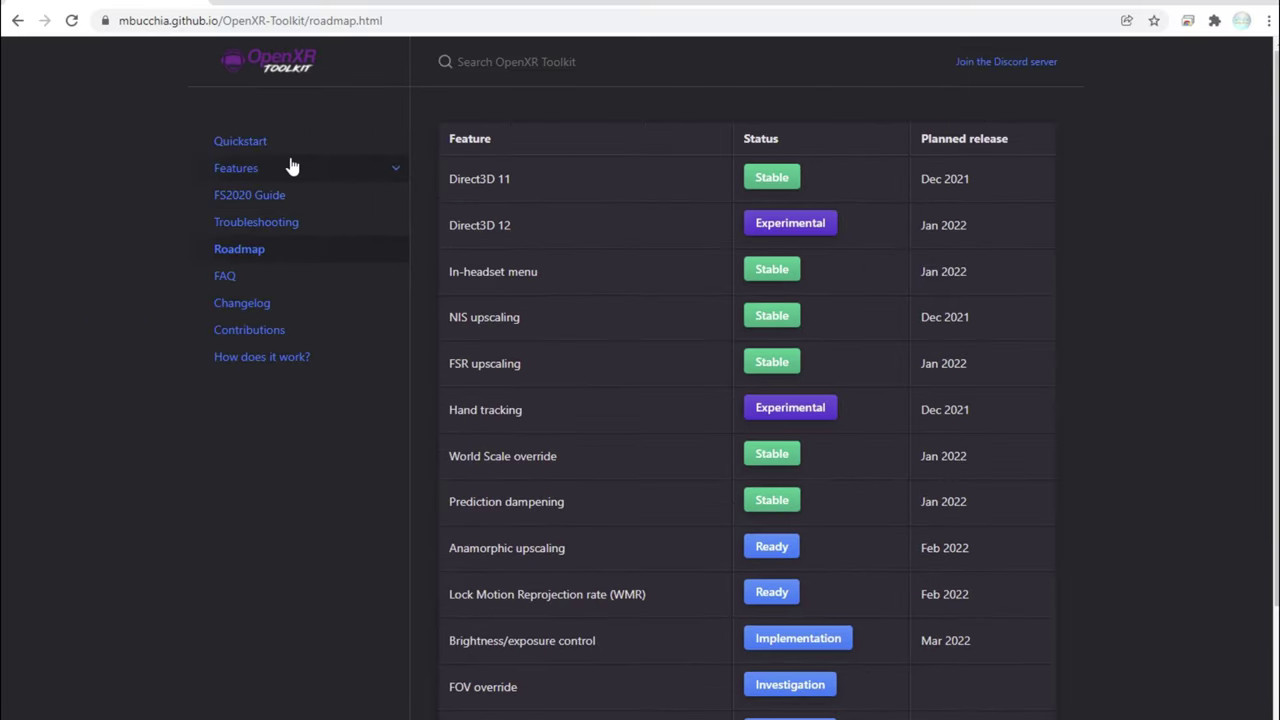
{"action": "left_click", "coordinate": [283, 146]}
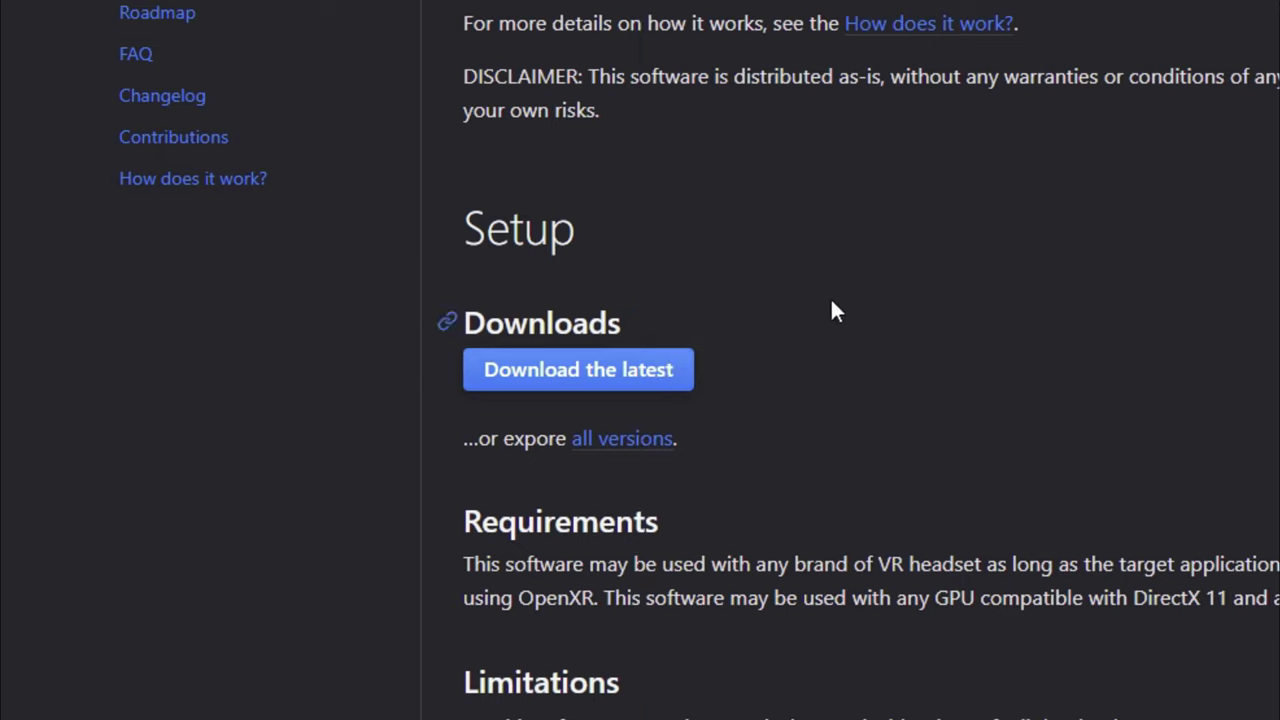
Step: Download the latest OpenXR Toolkit installer and run it, overriding the SmartScreen block
{"action": "left_click", "coordinate": [568, 384]}
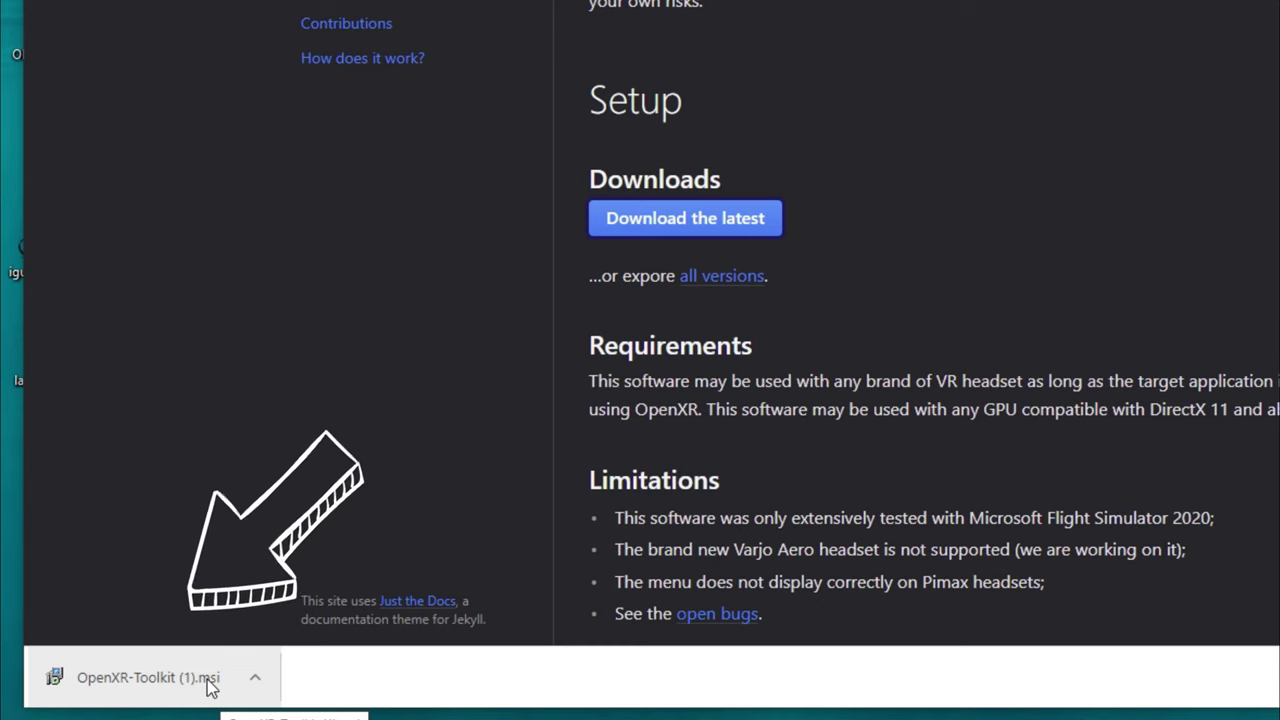
{"action": "left_click", "coordinate": [172, 687]}
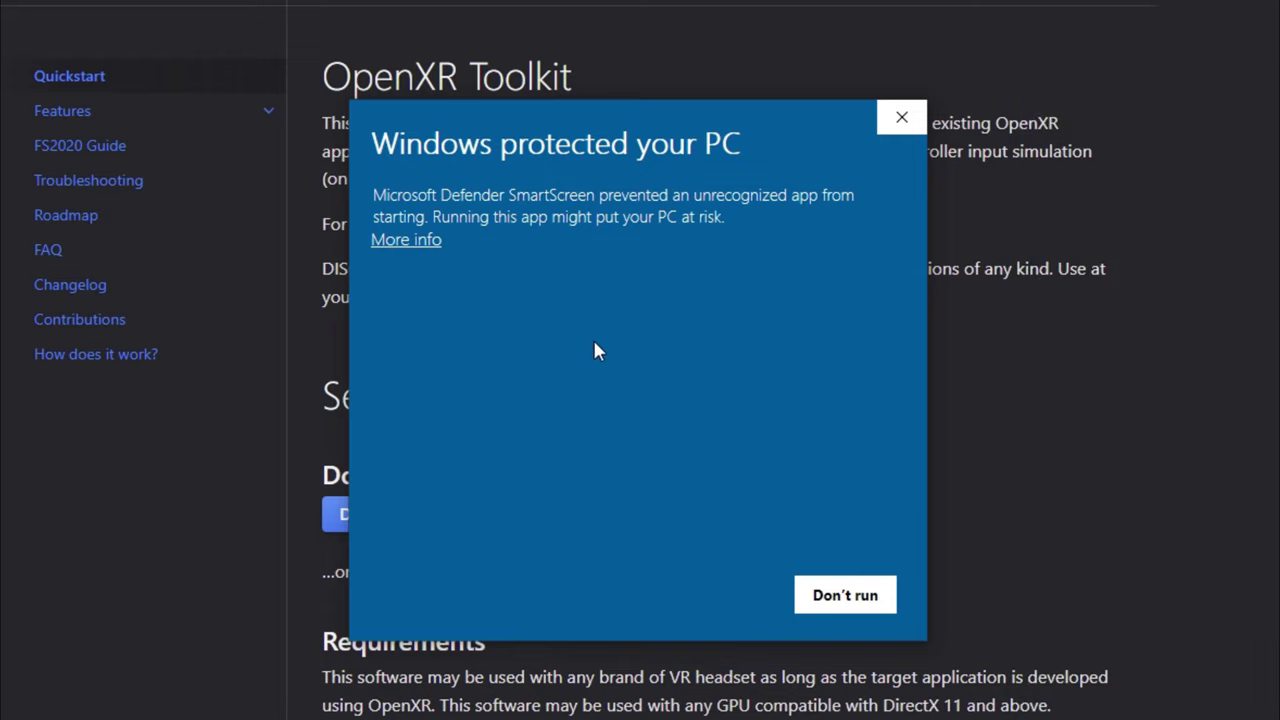
{"action": "left_click", "coordinate": [397, 241]}
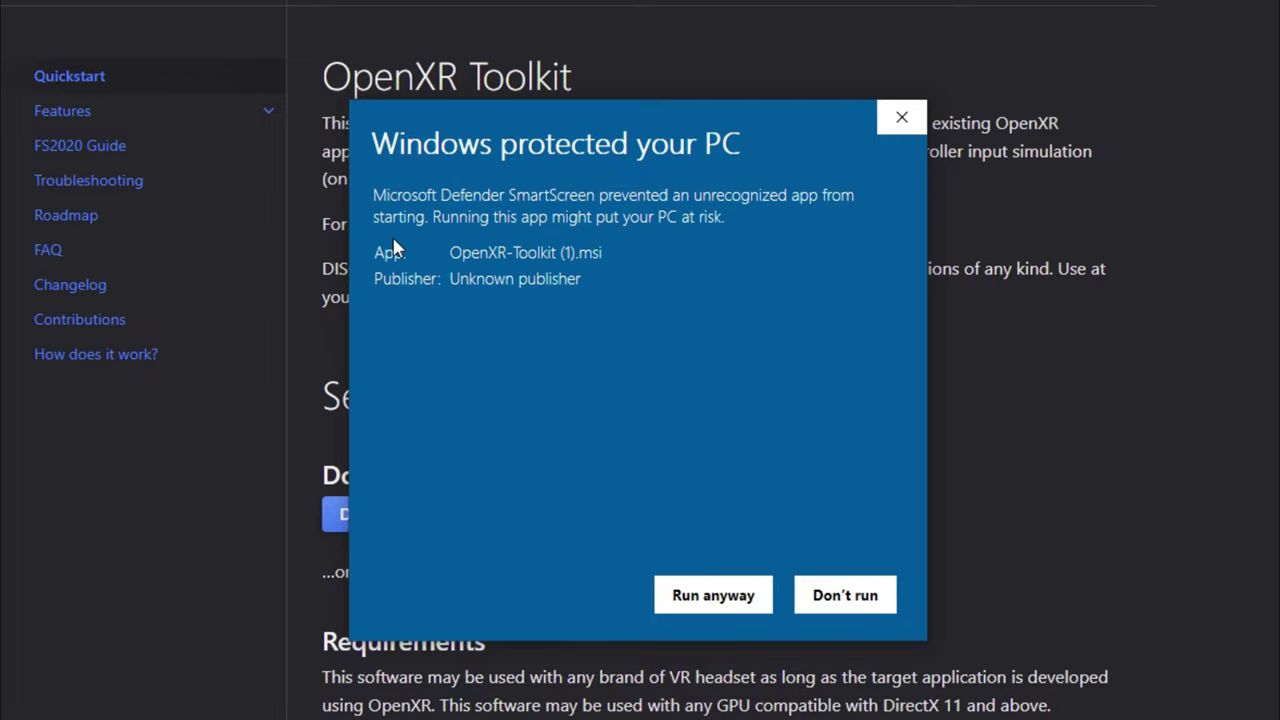
{"action": "left_click", "coordinate": [700, 596]}
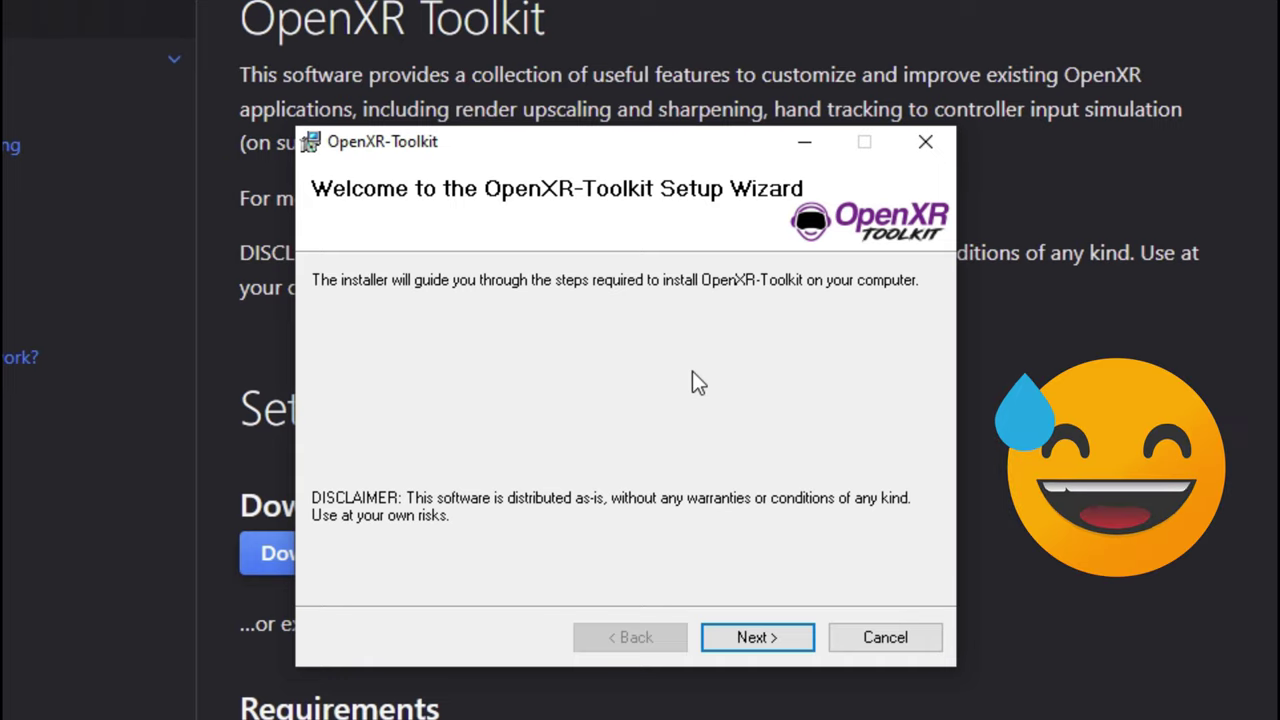
Step: Read through the OpenXR-Toolkit setup information, install the software, and close the finished setup wizard
{"action": "left_click", "coordinate": [756, 639]}
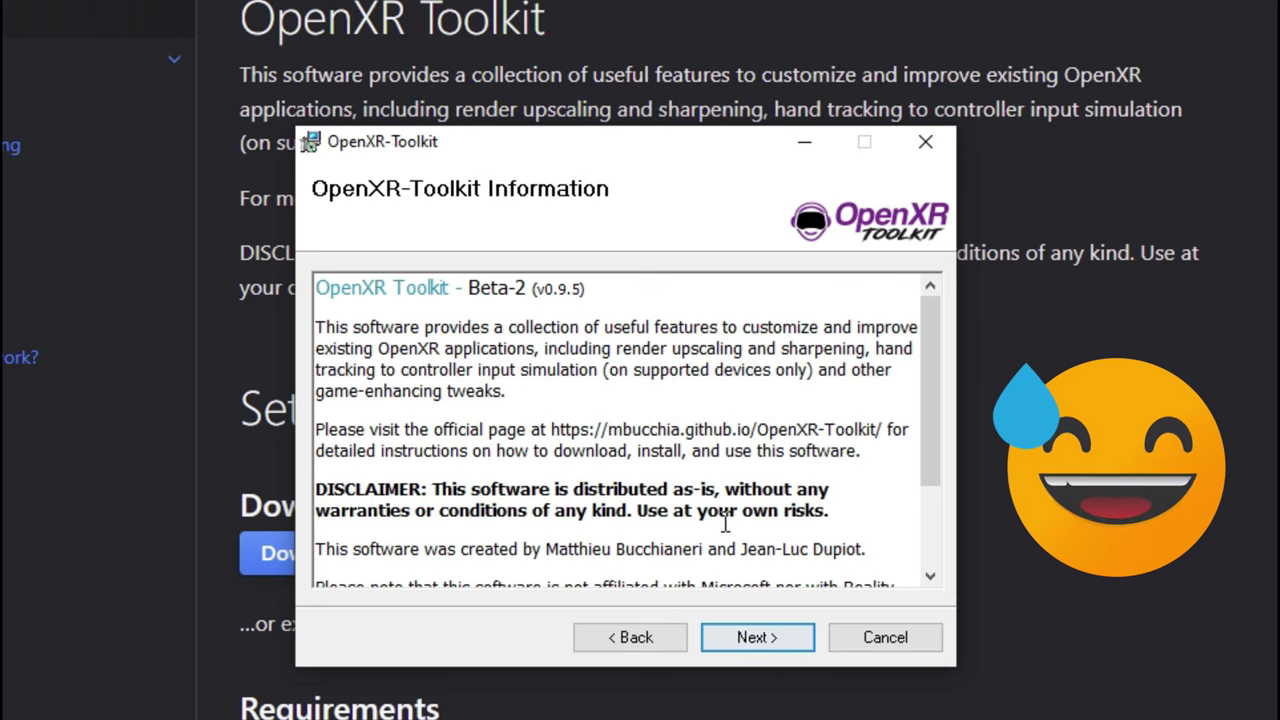
{"action": "scroll", "coordinate": [729, 531], "scroll_direction": "down", "scroll_amount": 2}
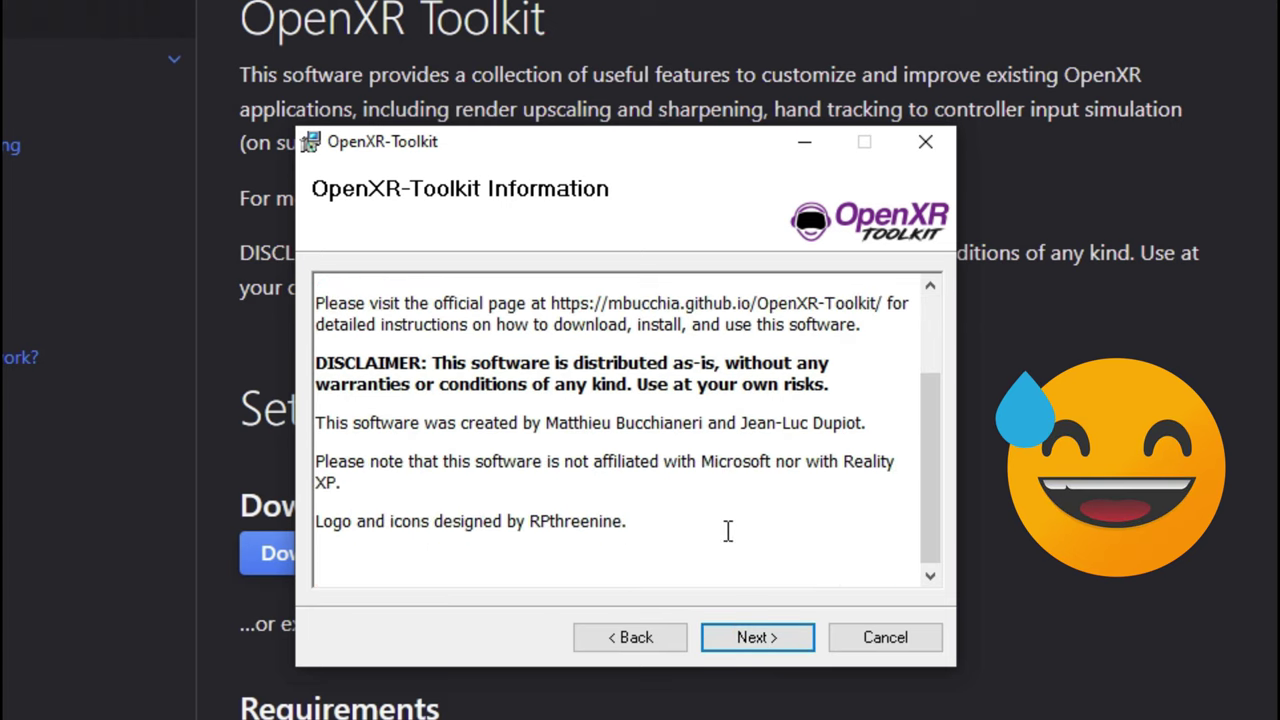
{"action": "left_click", "coordinate": [777, 643]}
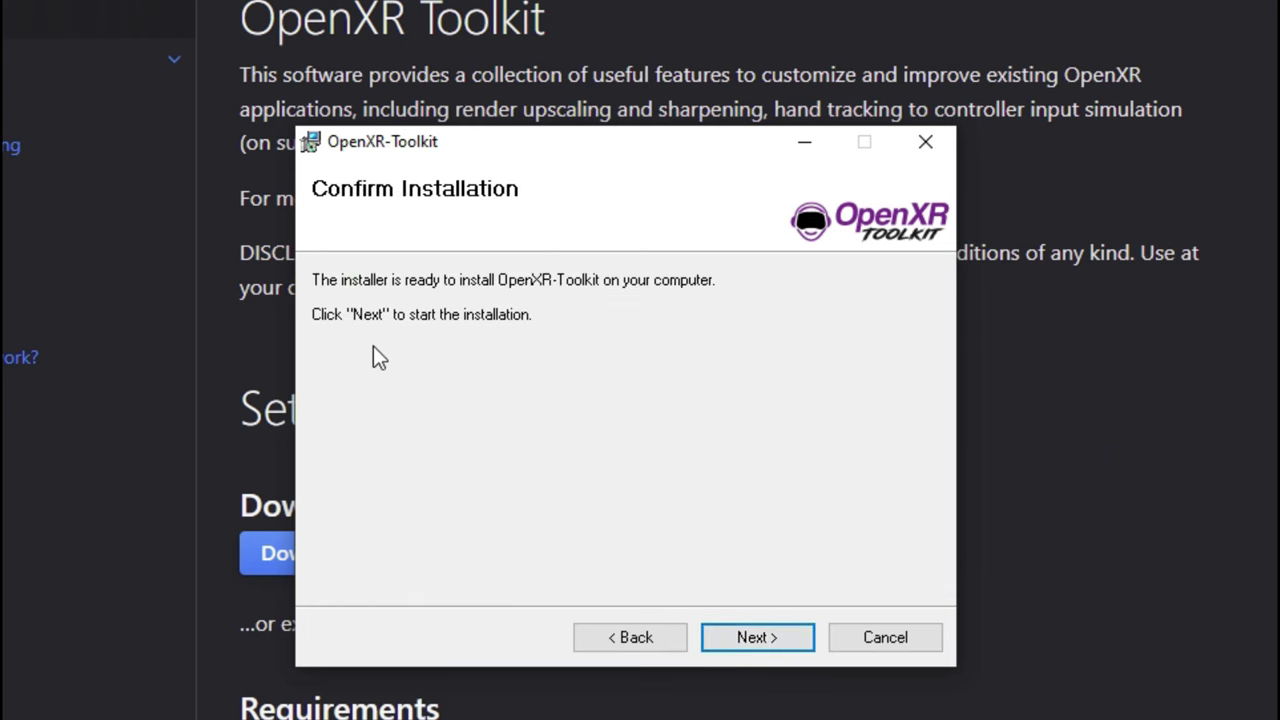
{"action": "left_click", "coordinate": [765, 642]}
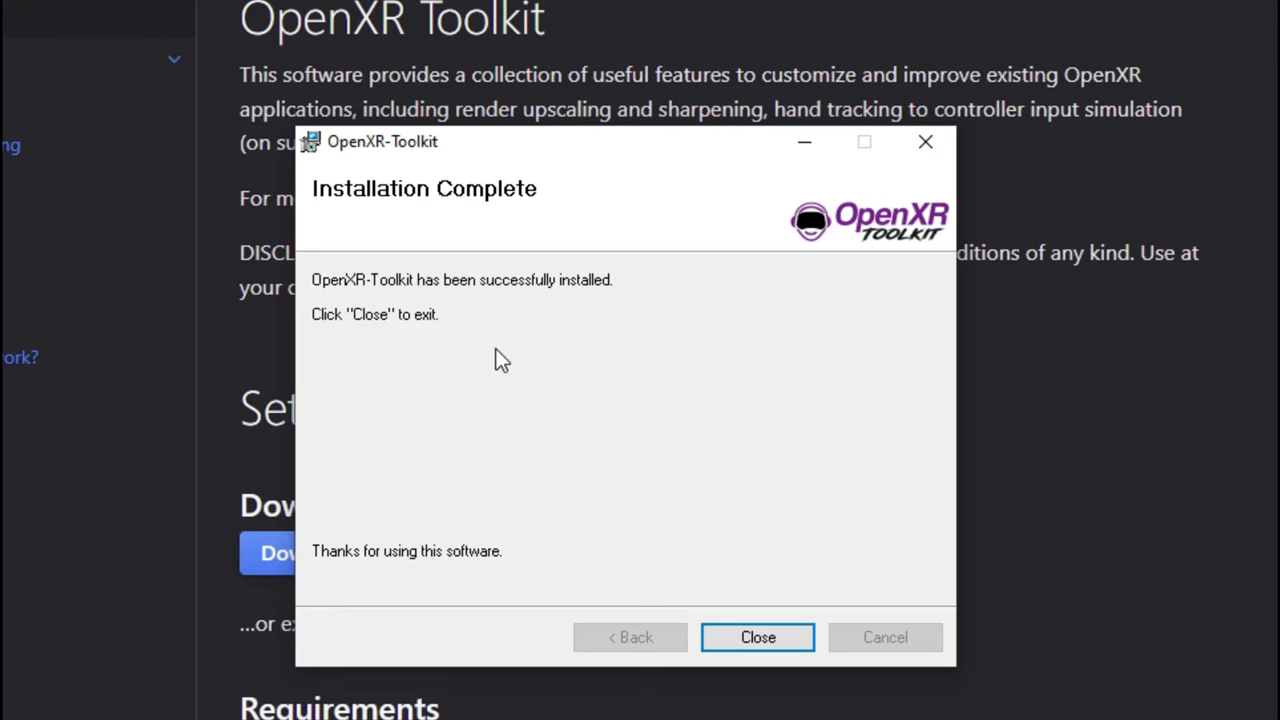
{"action": "left_click", "coordinate": [744, 644]}
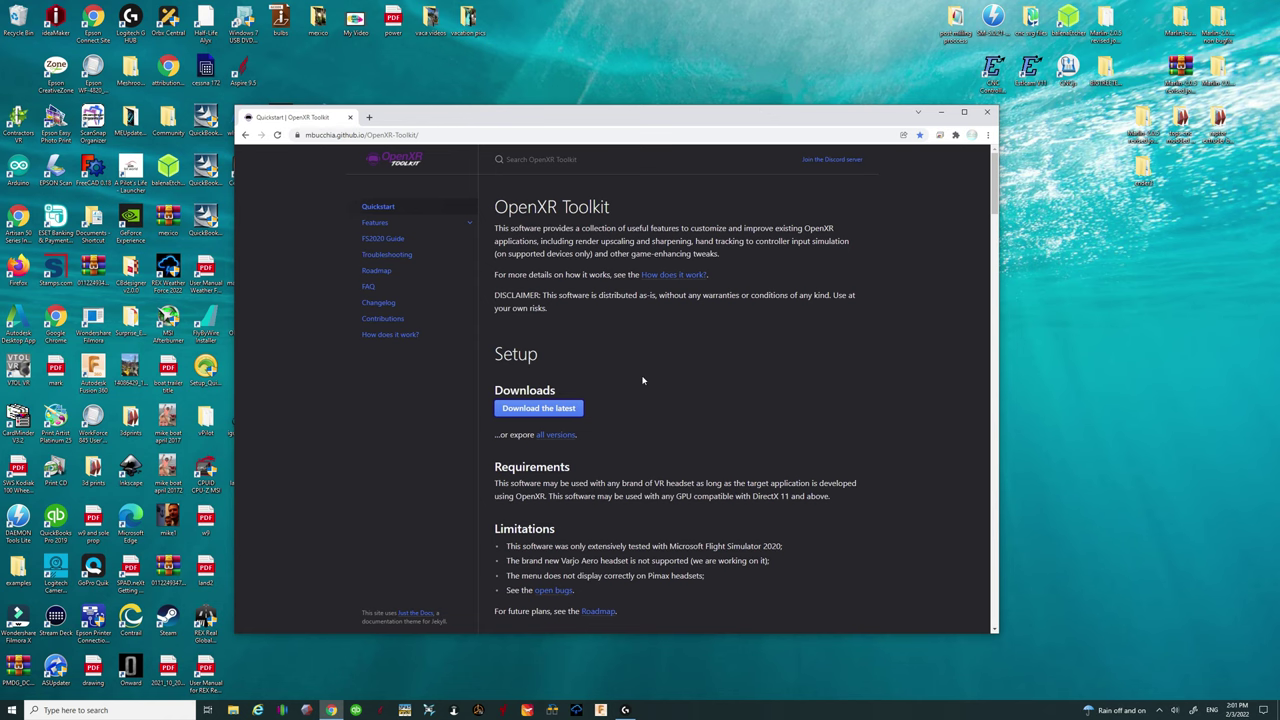
Step: Close the browser and launch the OpenXR Toolkit Companion app, allowing it to make changes to the device
{"action": "left_click", "coordinate": [986, 113]}
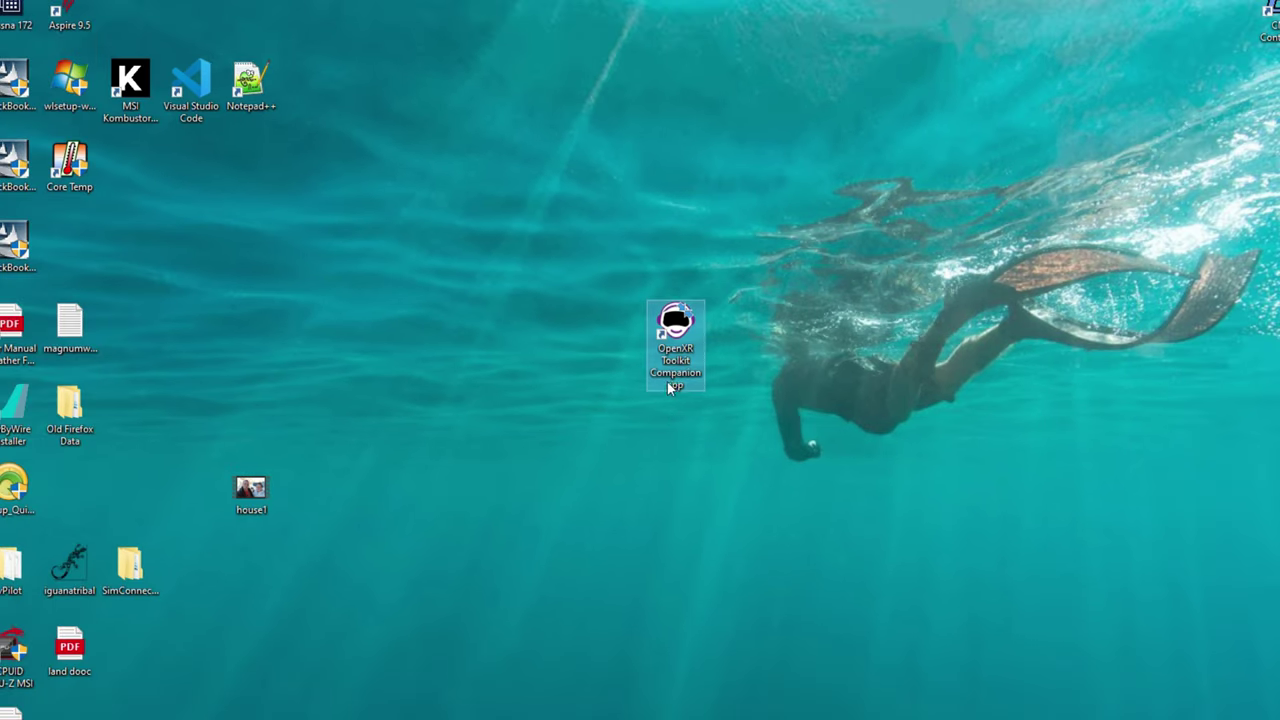
{"action": "double_click", "coordinate": [686, 368]}
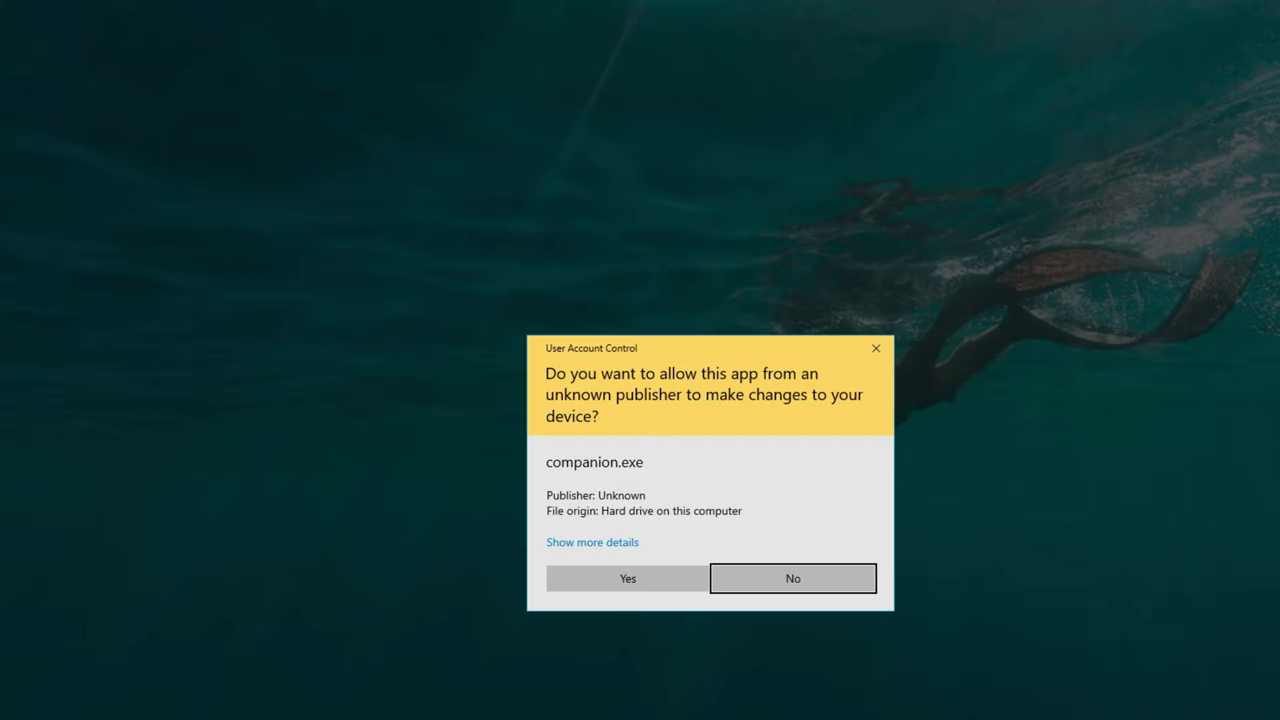
{"action": "left_click", "coordinate": [617, 579]}
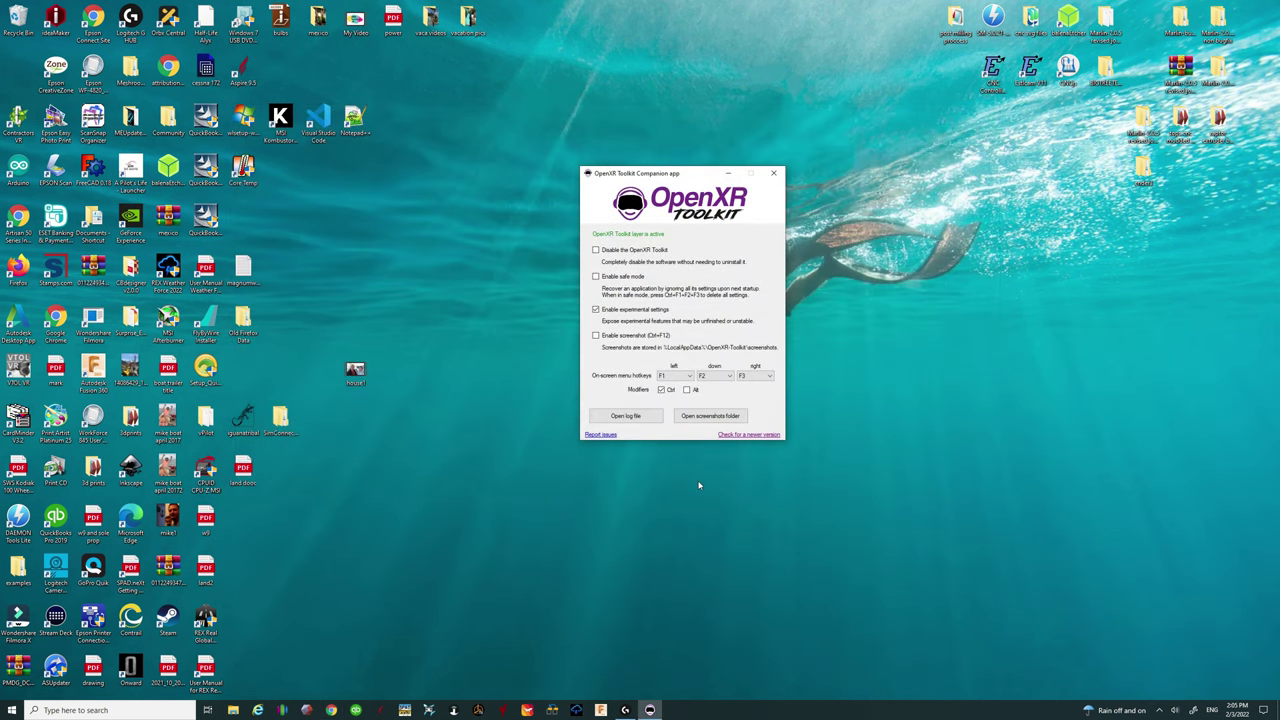
Step: Close the OpenXR Toolkit Companion app and reposition its shortcut on the desktop
{"action": "left_click", "coordinate": [782, 177]}
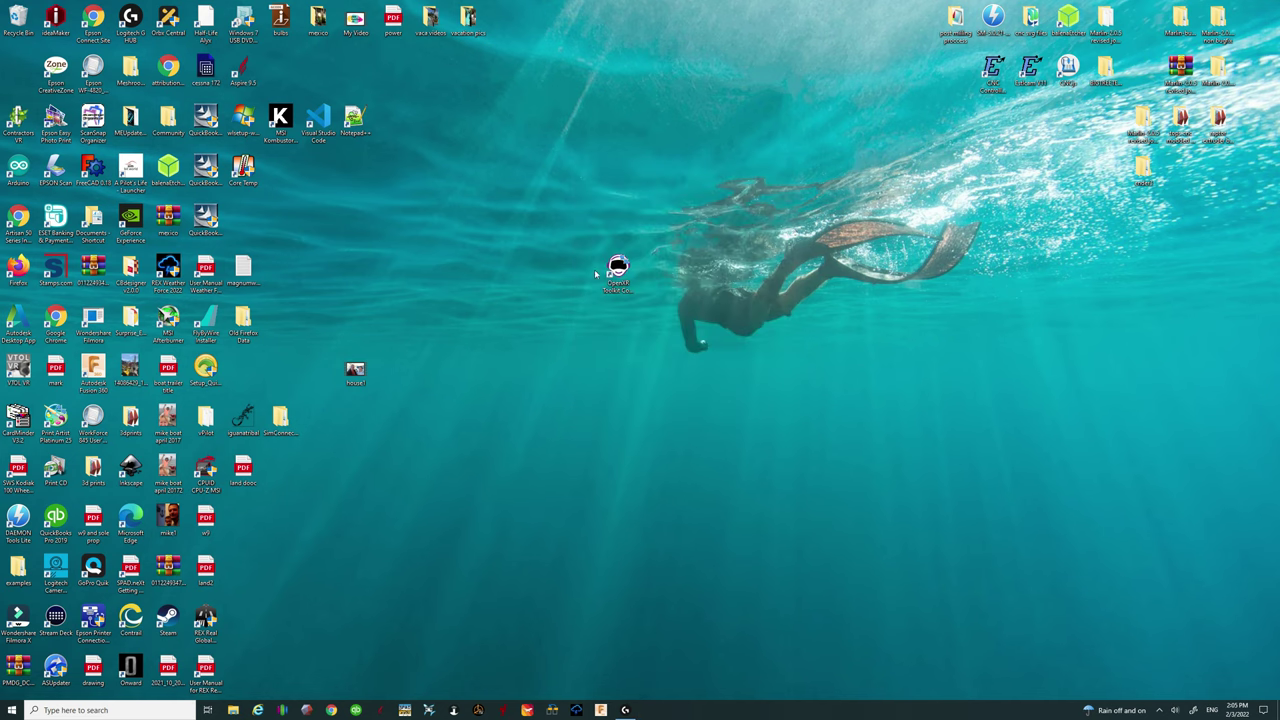
{"action": "left_click_drag", "start_coordinate": [615, 268], "coordinate": [472, 240]}
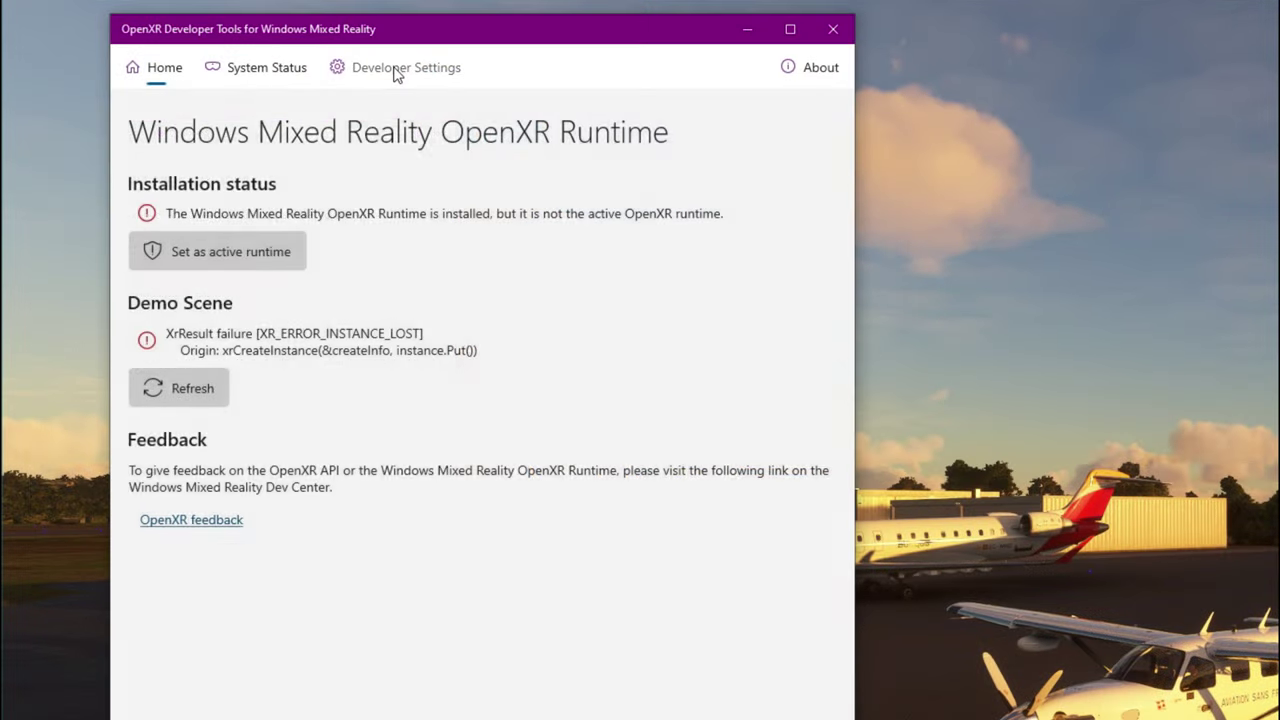
Step: Enable the custom render scale in the developer settings of OpenXR Developer Tools for Windows Mixed Reality
{"action": "left_click", "coordinate": [395, 70]}
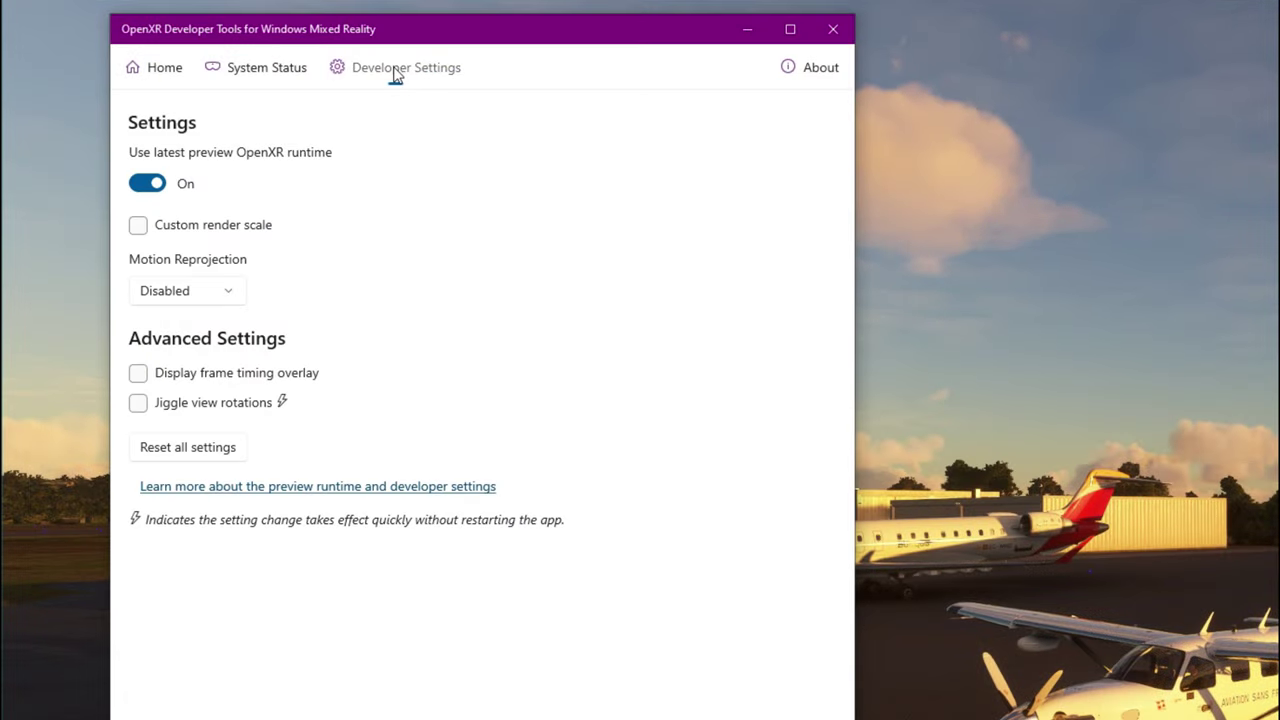
{"action": "left_click", "coordinate": [138, 226]}
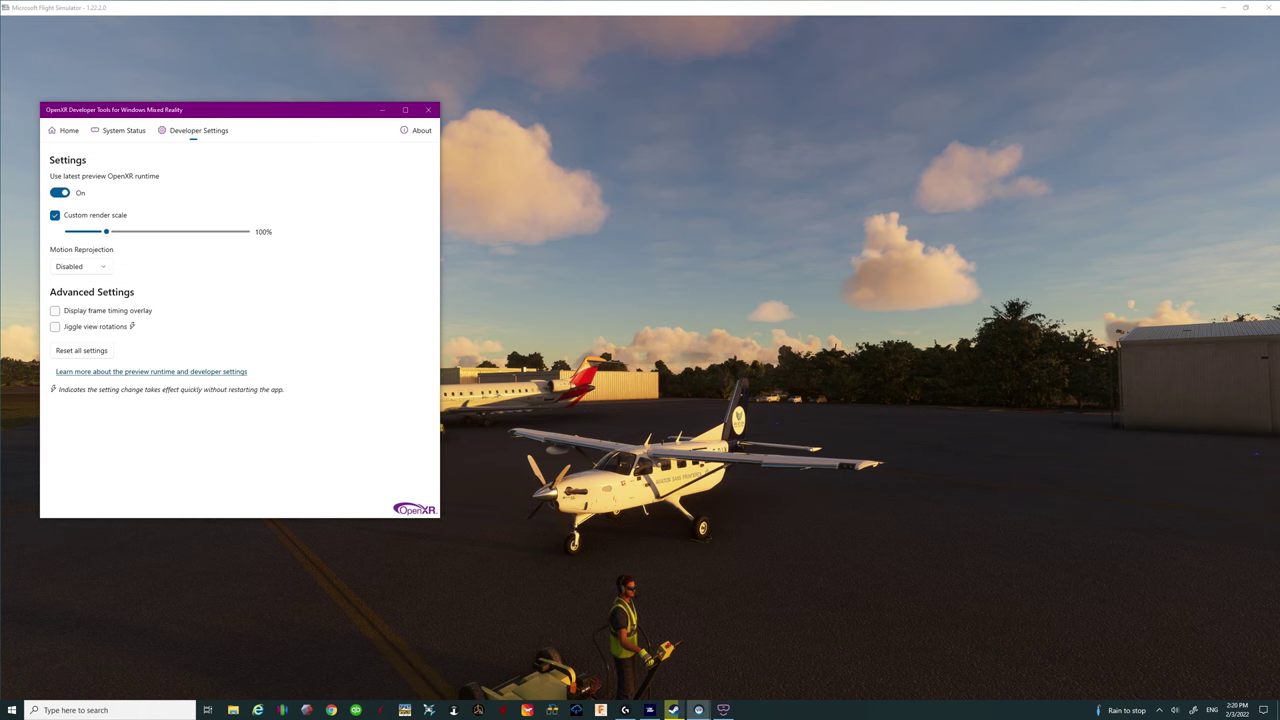
Step: Bring the SteamVR Settings window into view to examine the render resolution, put it away, and close OpenXR Developer Tools
{"action": "left_click_drag", "start_coordinate": [1279, 300], "coordinate": [721, 187]}
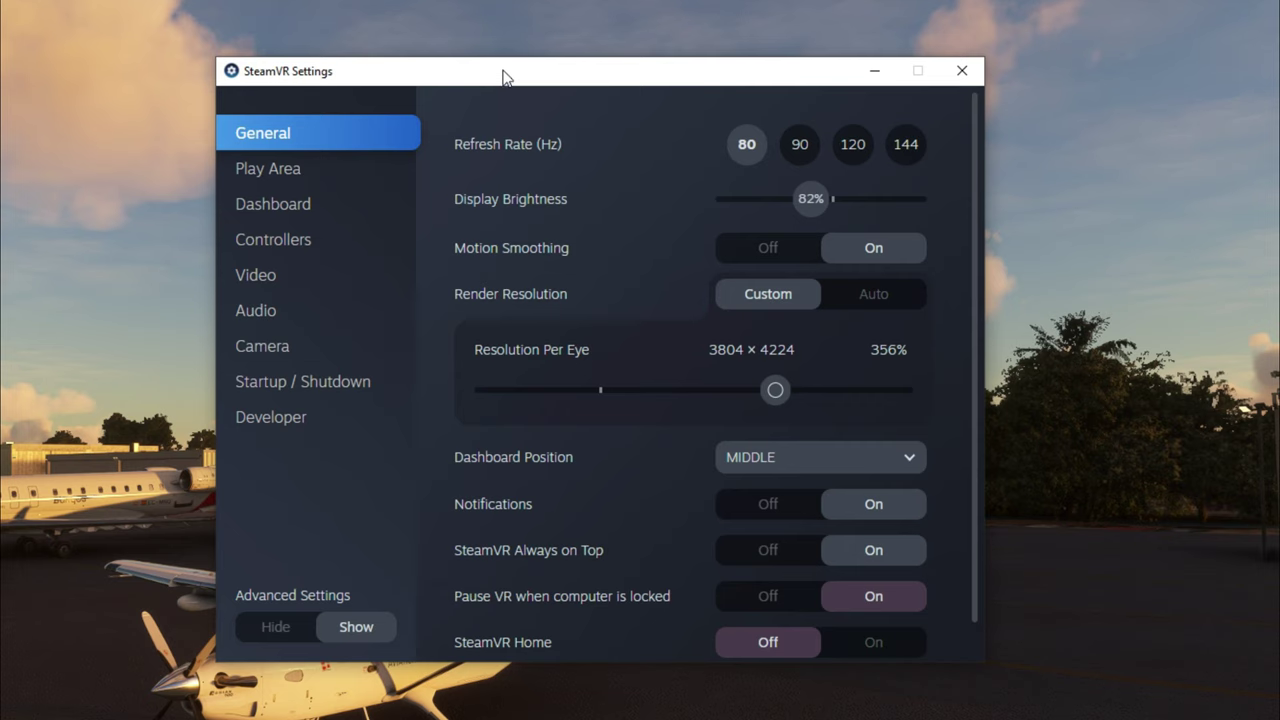
{"action": "left_click_drag", "start_coordinate": [504, 80], "coordinate": [466, 24]}
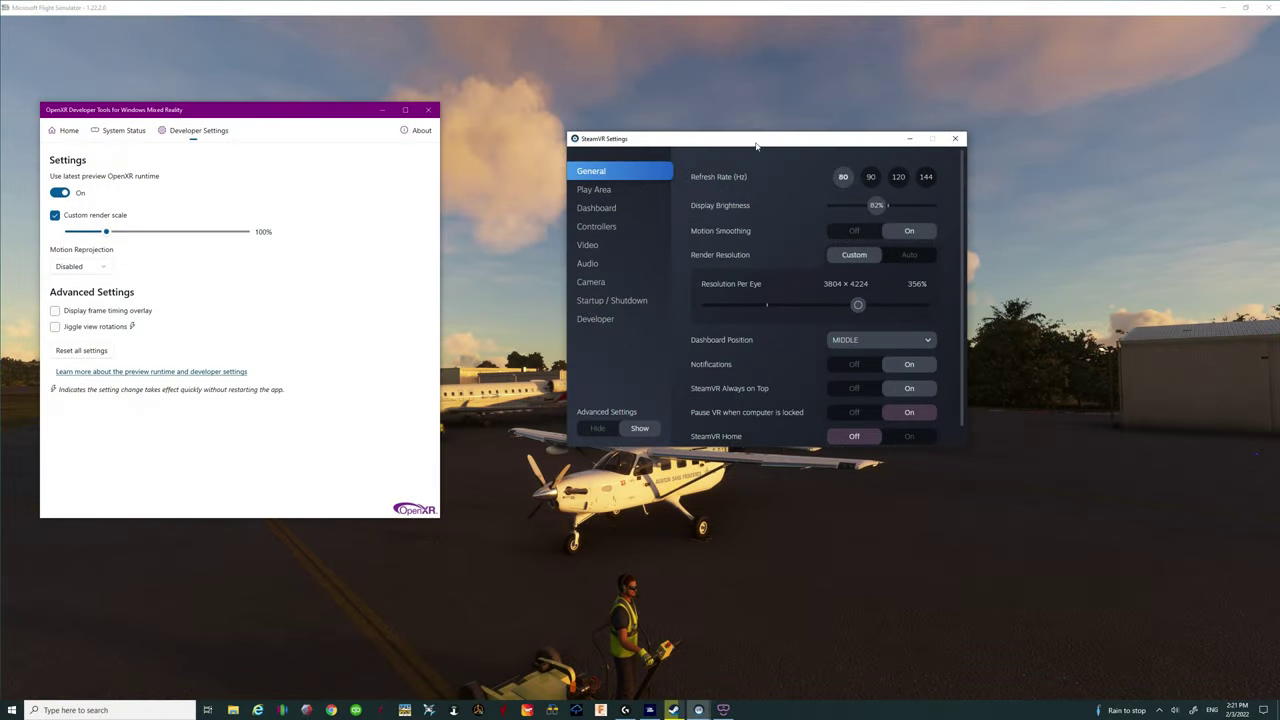
{"action": "left_click_drag", "start_coordinate": [757, 146], "coordinate": [1279, 300]}
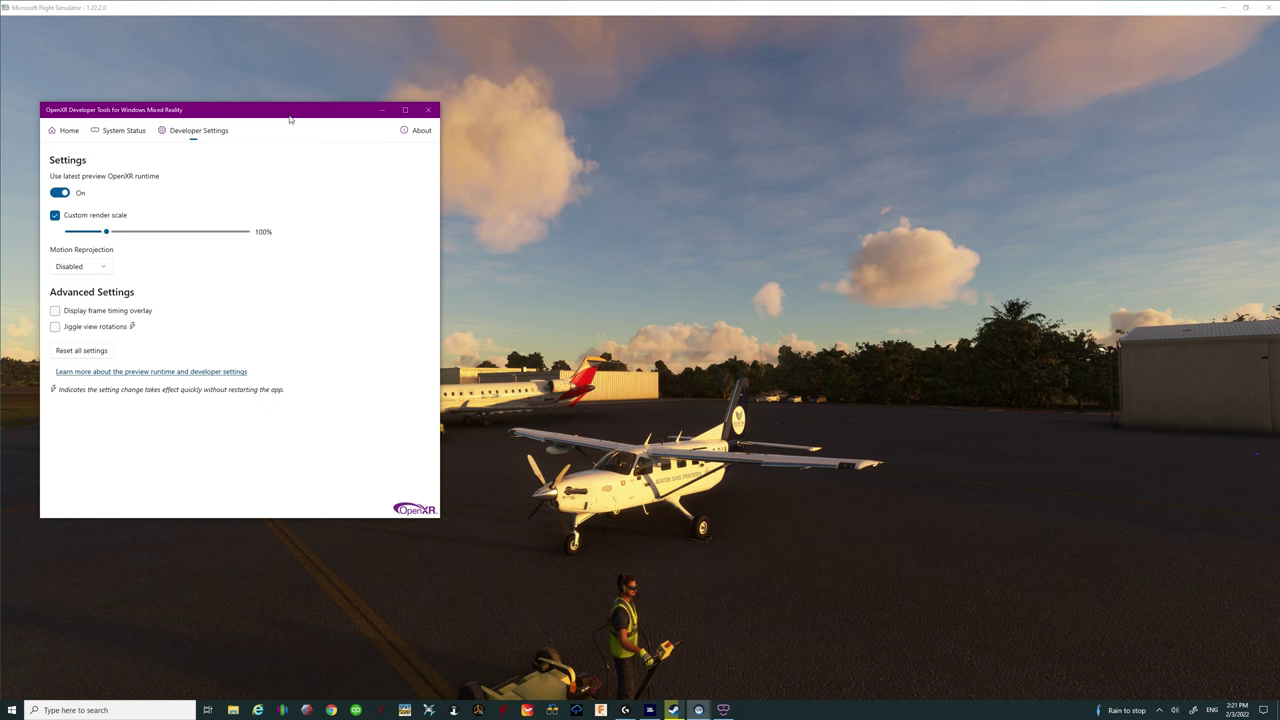
{"action": "left_click", "coordinate": [428, 110]}
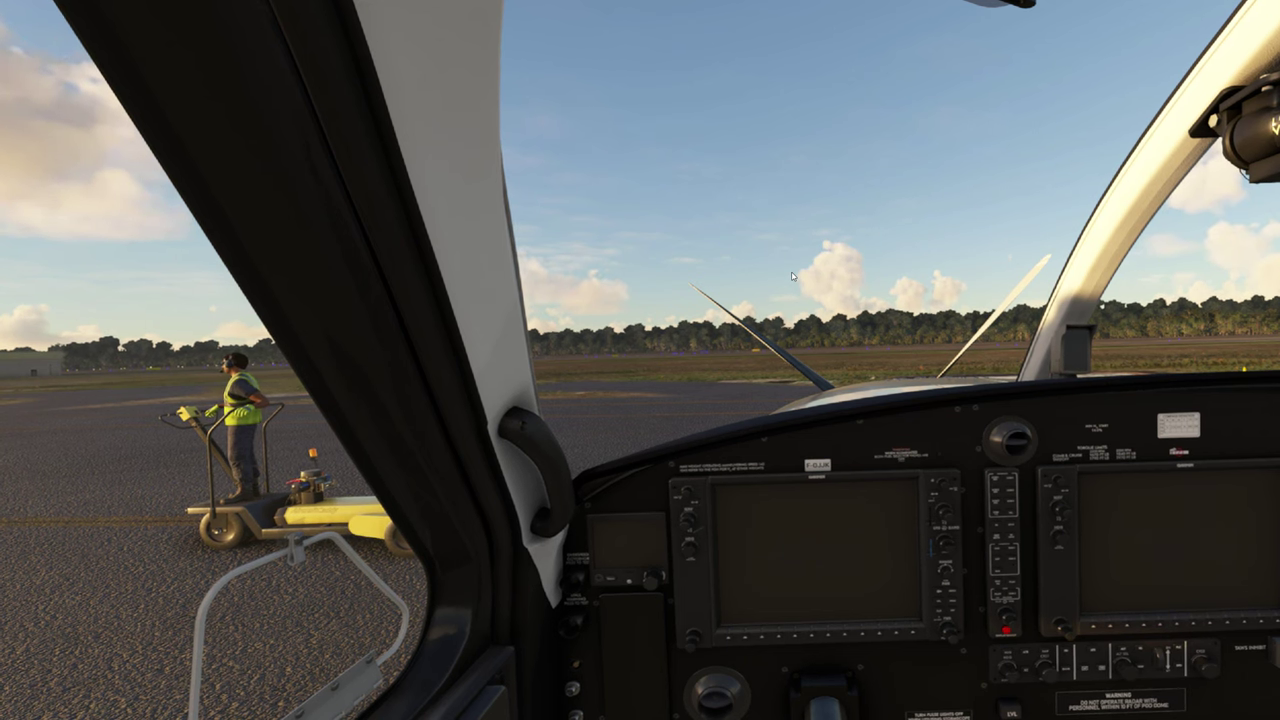
Step: Open the OpenXR Toolkit in-headset menu in the flight simulator cockpit and set Overlay to FPS
{"action": "key", "text": "ctrl+F2"}
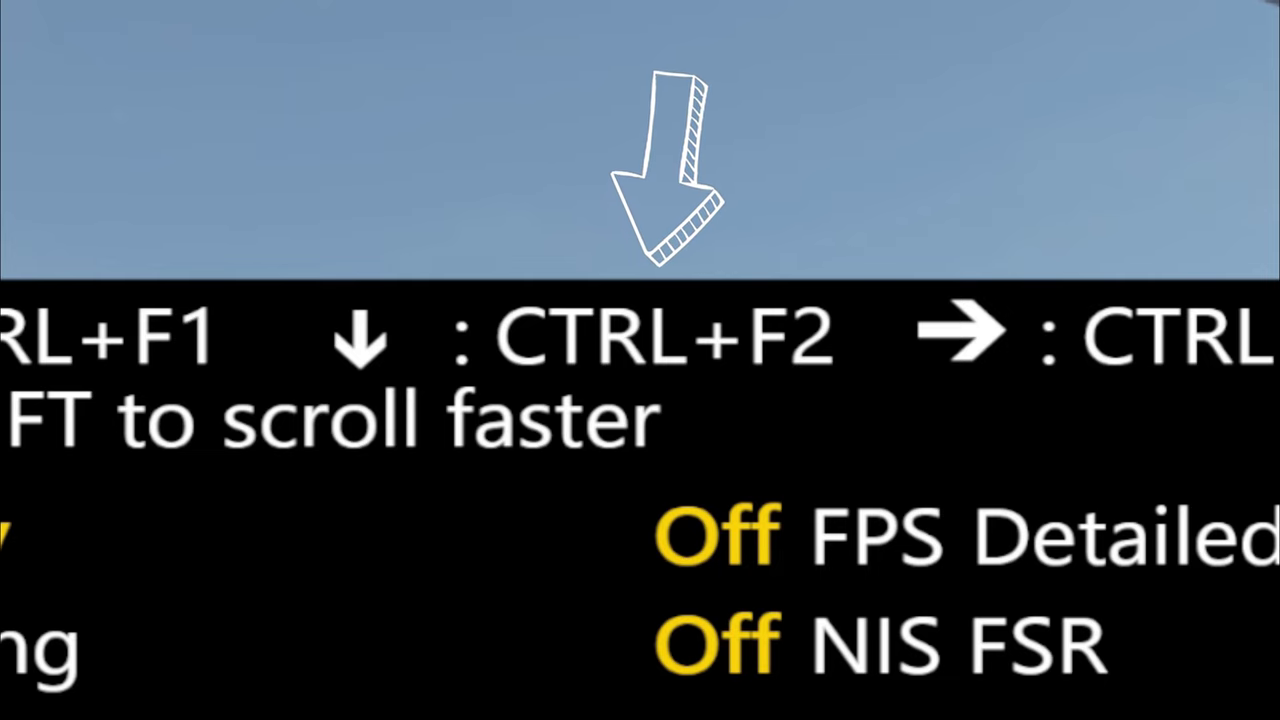
{"action": "key", "text": "ctrl+F2"}
{"action": "key", "text": "ctrl+F2"}
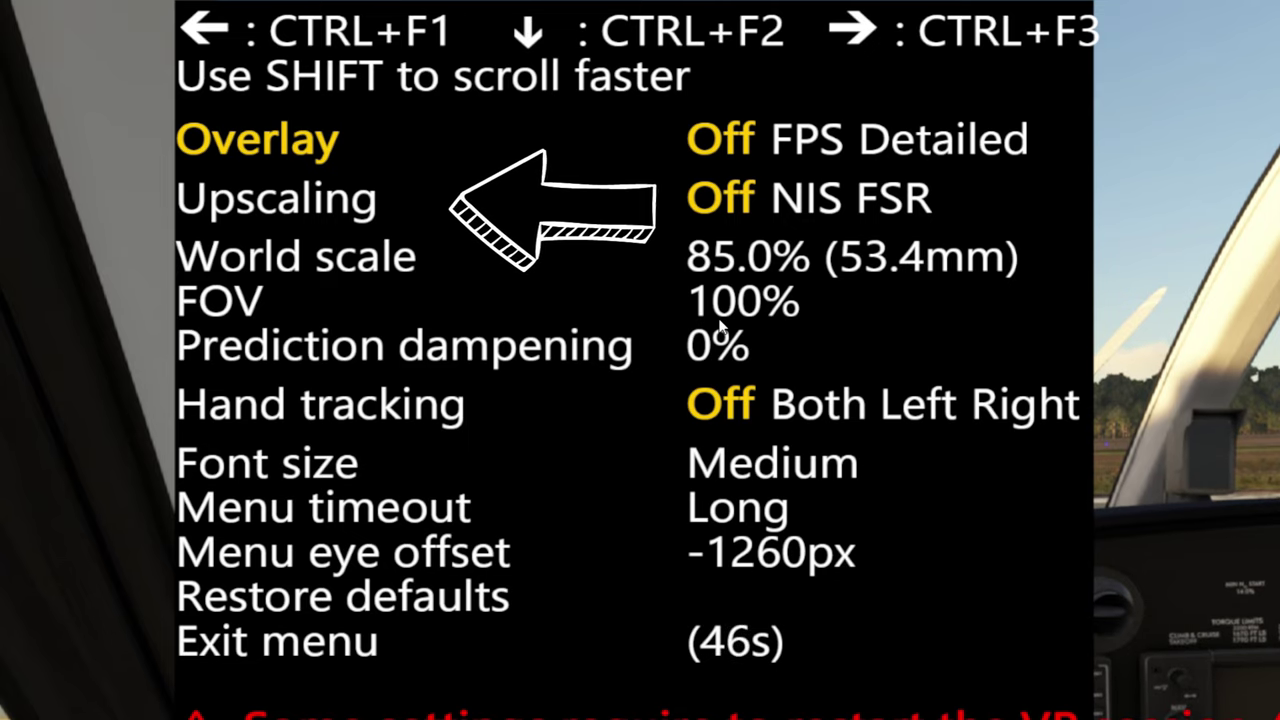
{"action": "key", "text": "ctrl+F3"}
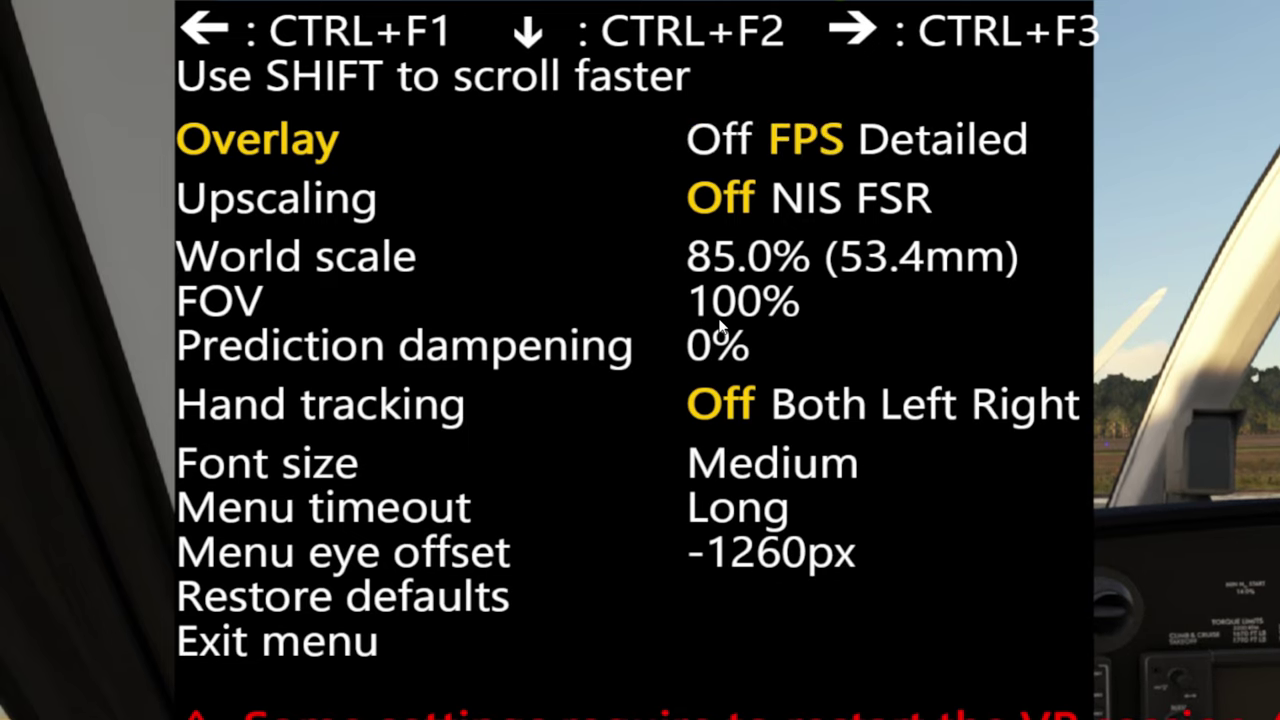